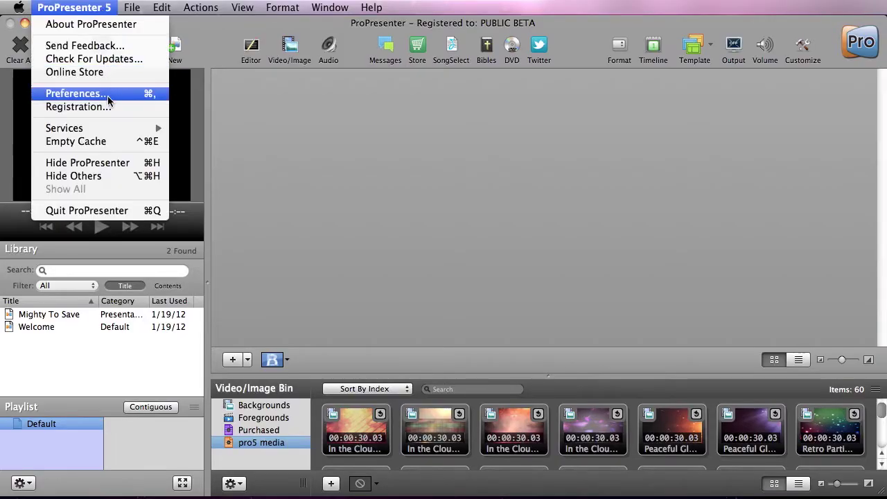
Add the Pro5lib folder from Documents to the managed libraries in the preferences, and set the library folder back to Default
{"action": "left_click", "coordinate": [108, 97]}
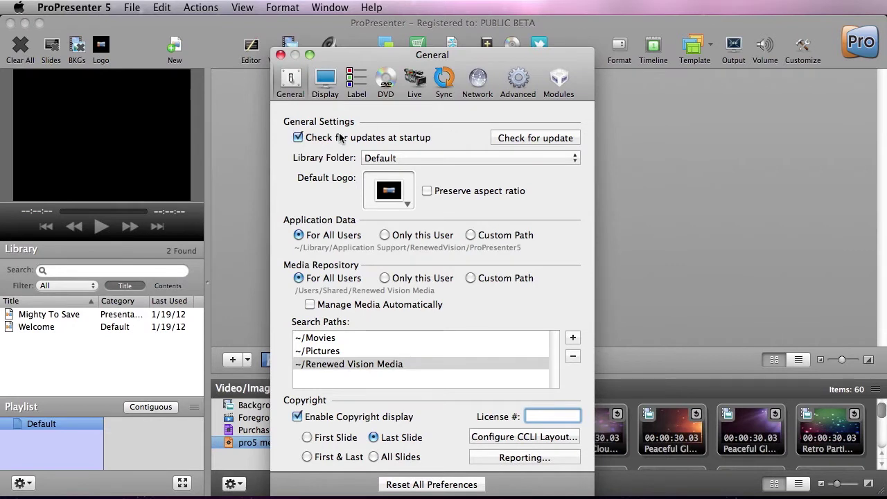
{"action": "left_click", "coordinate": [423, 158]}
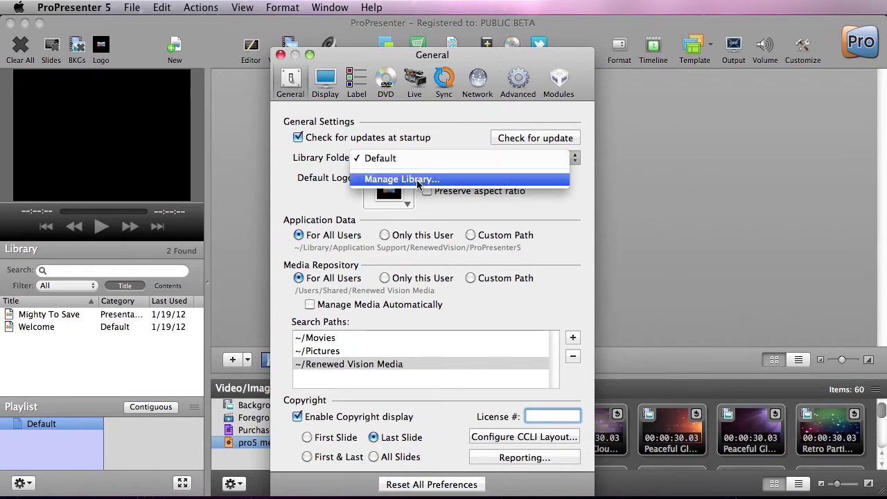
{"action": "left_click", "coordinate": [418, 180]}
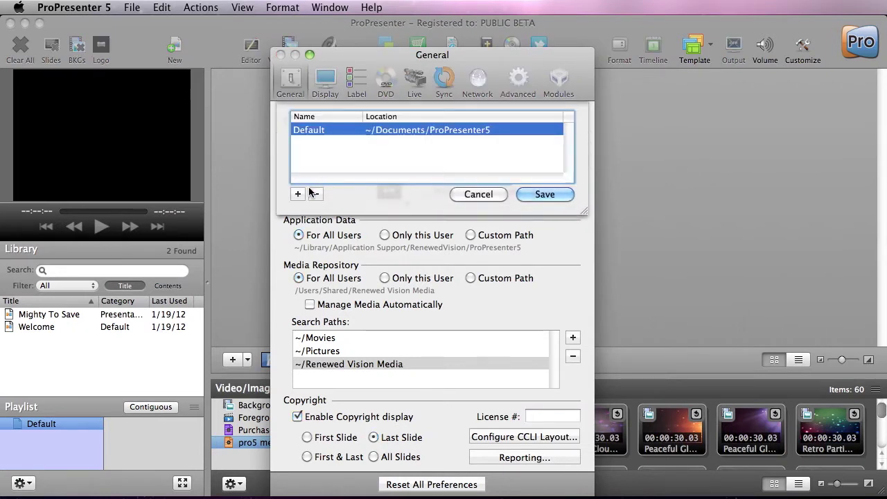
{"action": "left_click", "coordinate": [297, 194]}
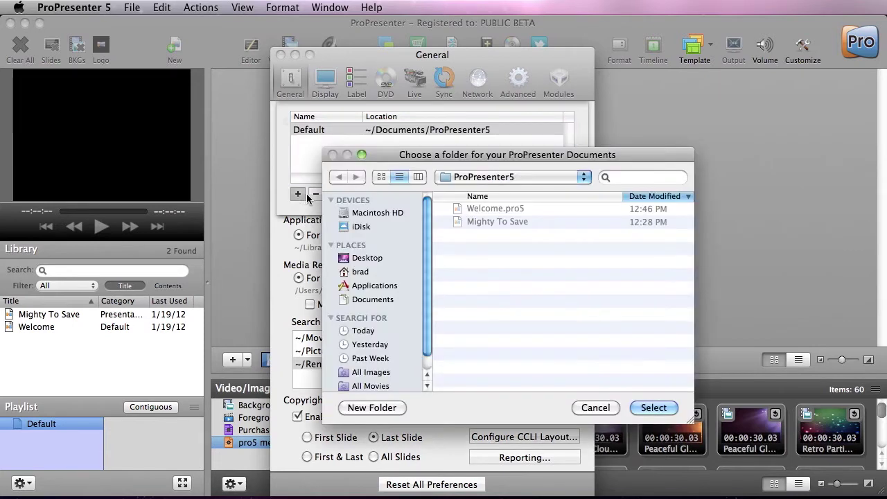
{"action": "left_click", "coordinate": [492, 177]}
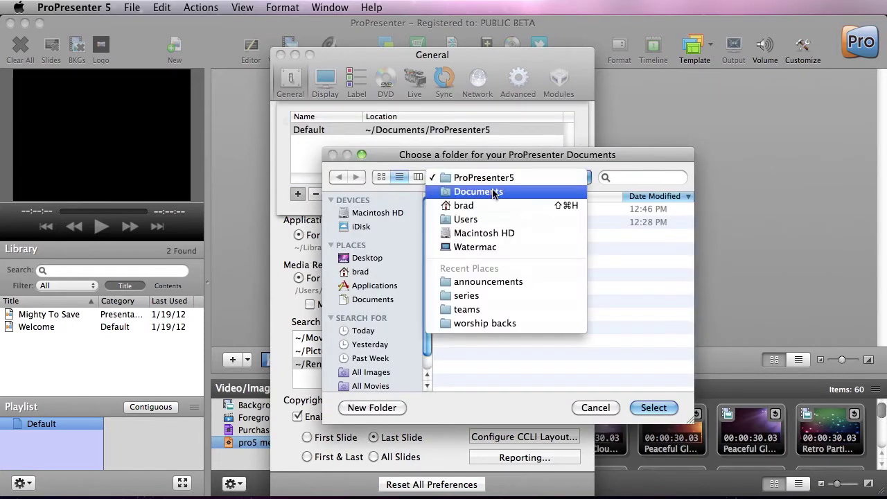
{"action": "left_click", "coordinate": [493, 193]}
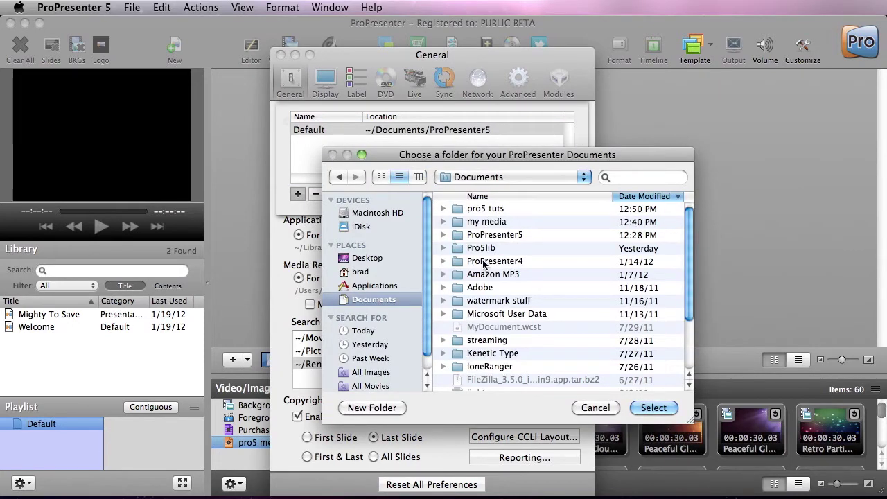
{"action": "left_click", "coordinate": [486, 248]}
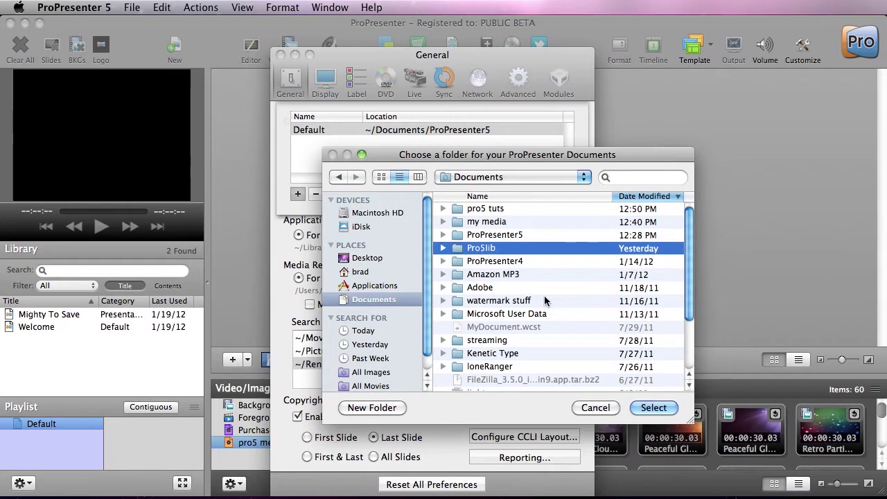
{"action": "left_click", "coordinate": [646, 408]}
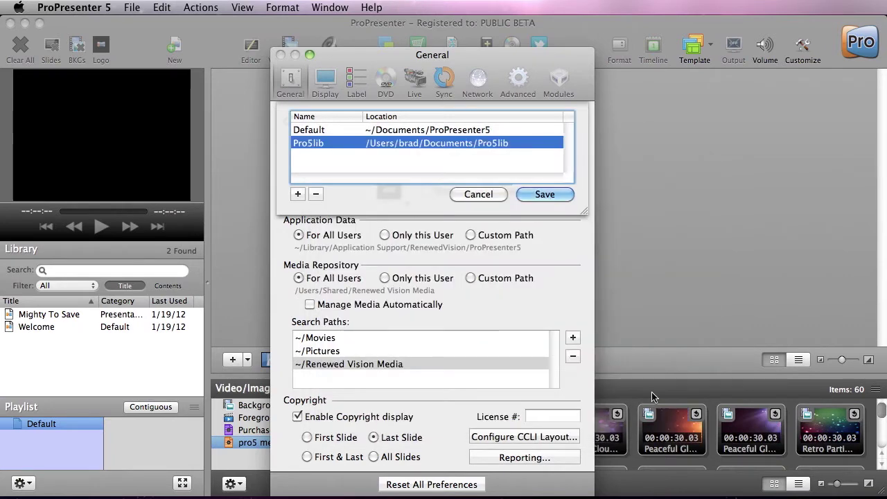
{"action": "left_click", "coordinate": [554, 197]}
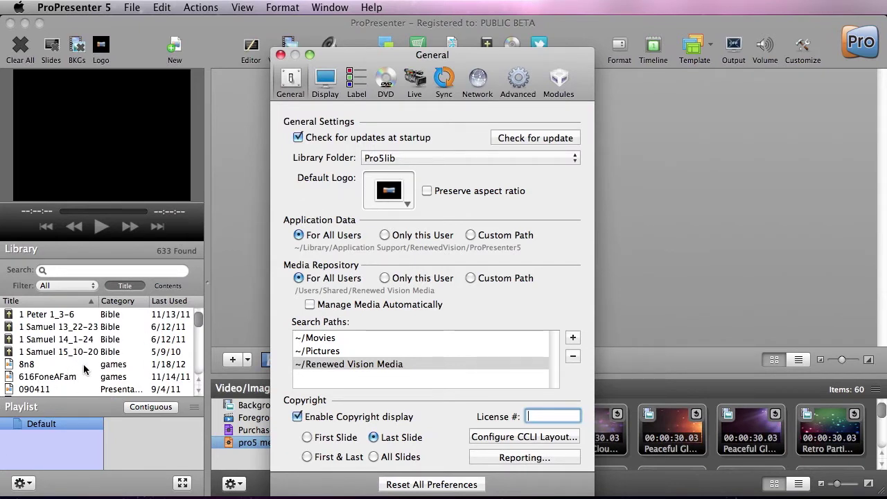
{"action": "left_click", "coordinate": [435, 159]}
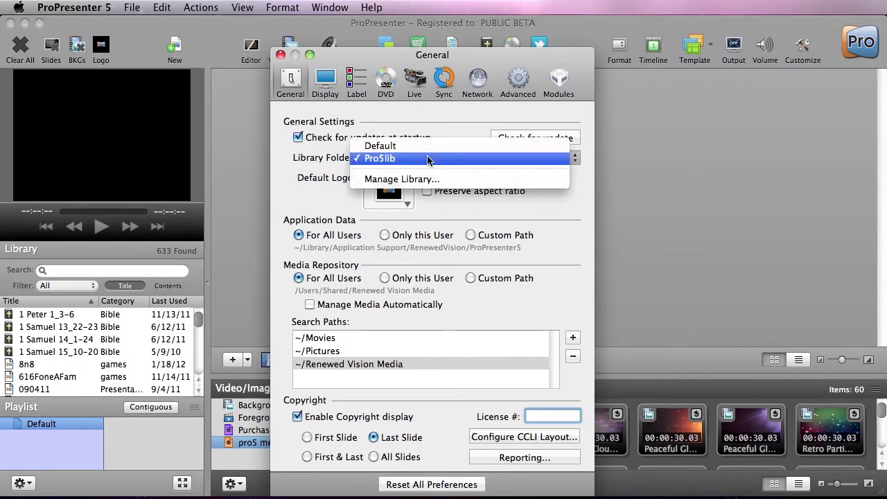
{"action": "left_click", "coordinate": [424, 147]}
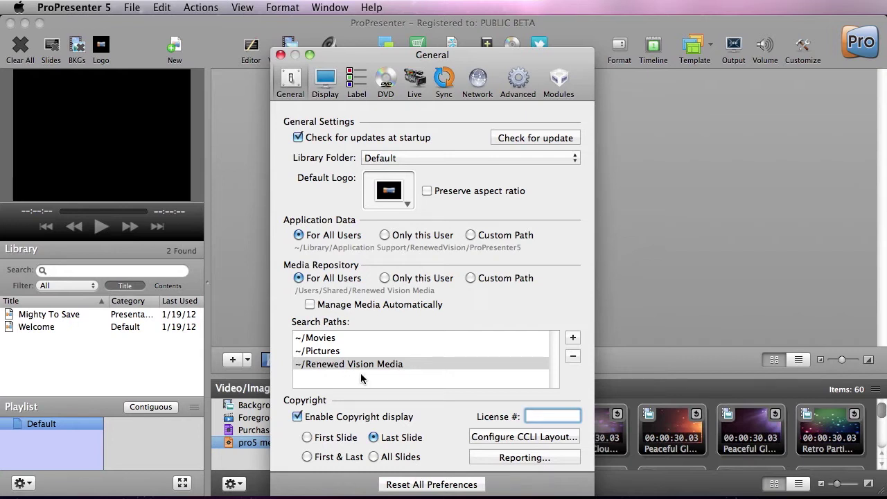
Add the "my media" folder from Documents to the media repository's search paths
{"action": "left_click", "coordinate": [572, 340]}
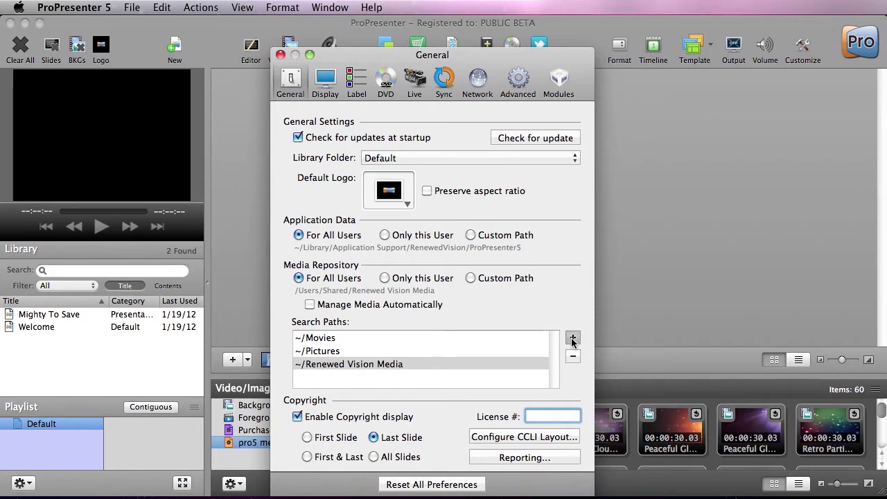
{"action": "left_click", "coordinate": [438, 128]}
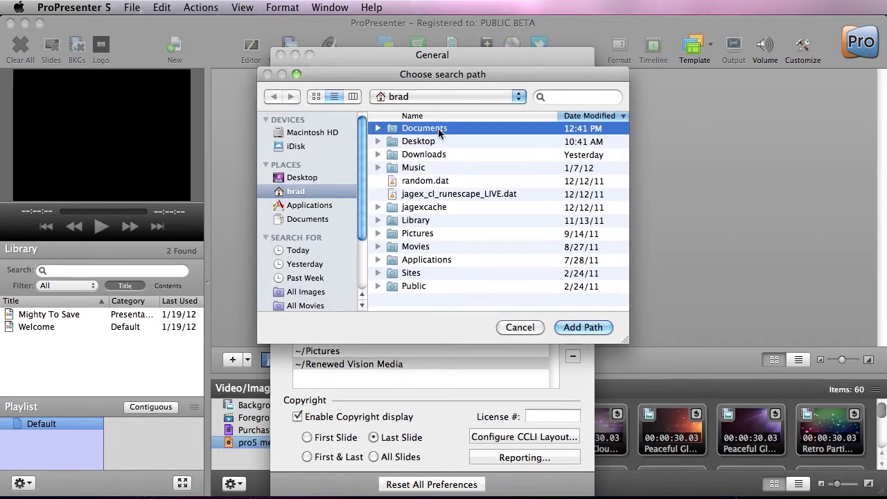
{"action": "double_click", "coordinate": [438, 128]}
{"action": "left_click", "coordinate": [430, 143]}
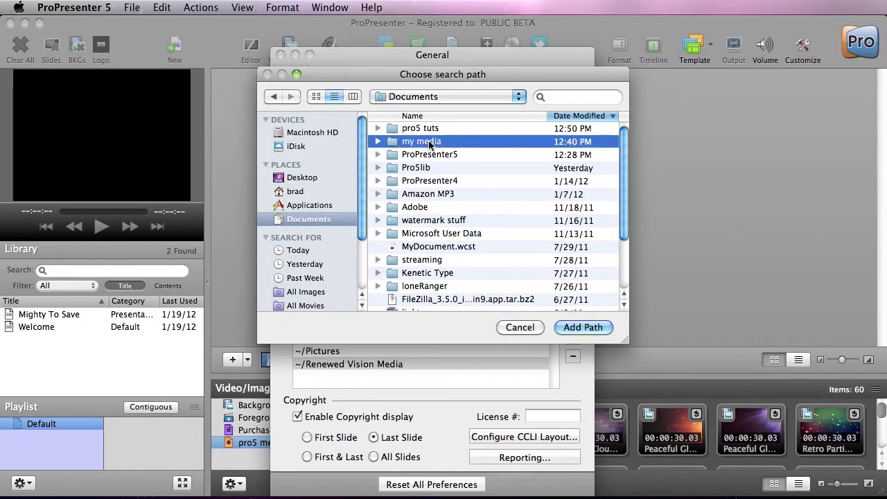
{"action": "left_click", "coordinate": [580, 329]}
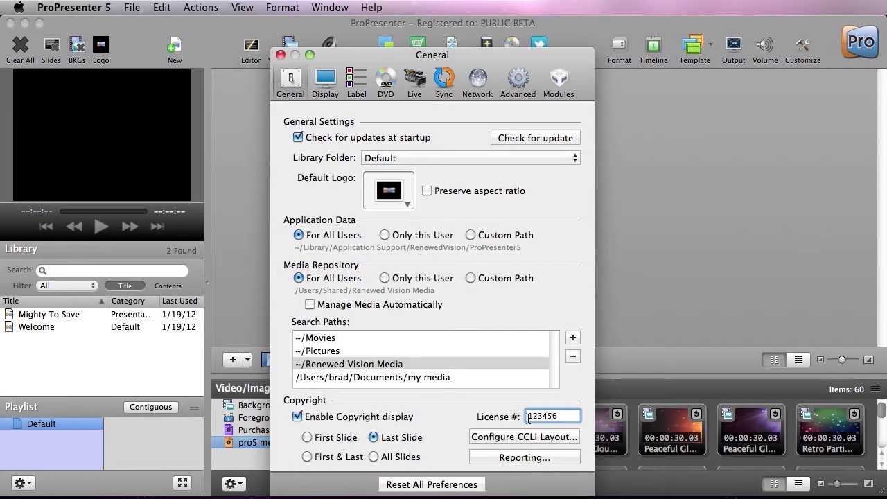
Review the CCLI copyright layout without changing it, and view the output display settings
{"action": "left_click", "coordinate": [524, 437]}
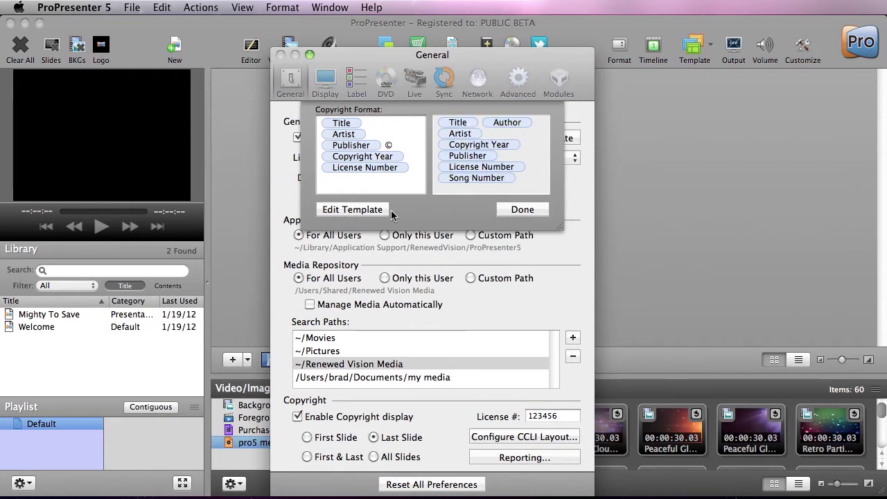
{"action": "left_click", "coordinate": [523, 209]}
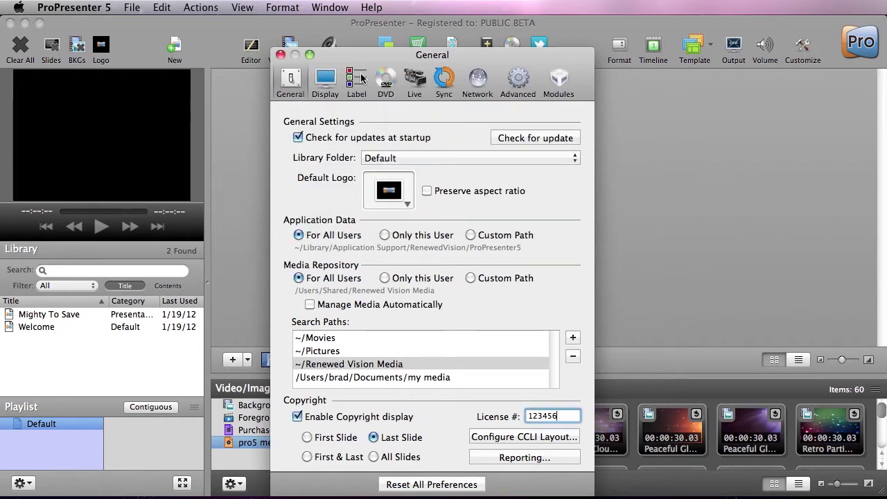
{"action": "left_click", "coordinate": [328, 81]}
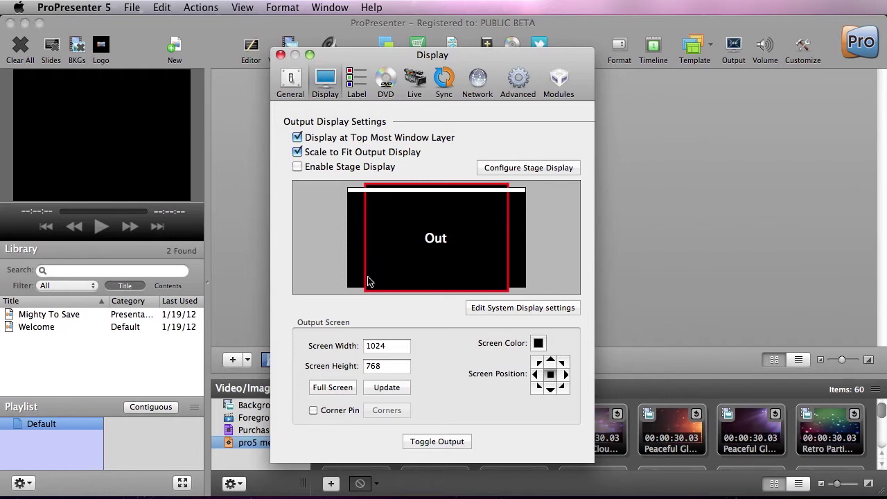
Add a library category named Games in the label preferences
{"action": "left_click", "coordinate": [361, 82]}
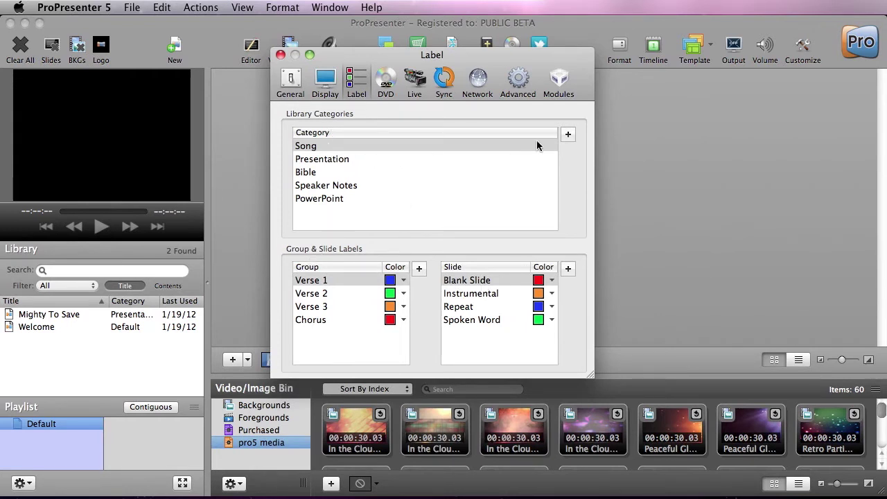
{"action": "left_click", "coordinate": [567, 136]}
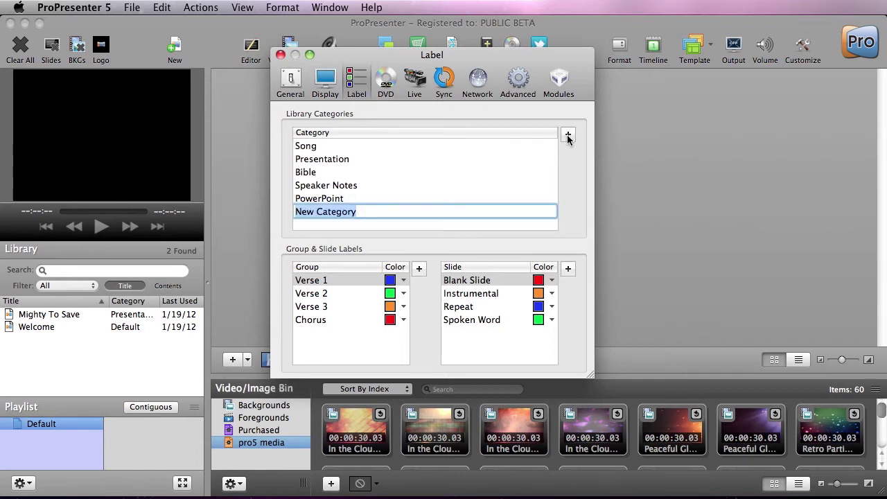
{"action": "type", "text": "Games"}
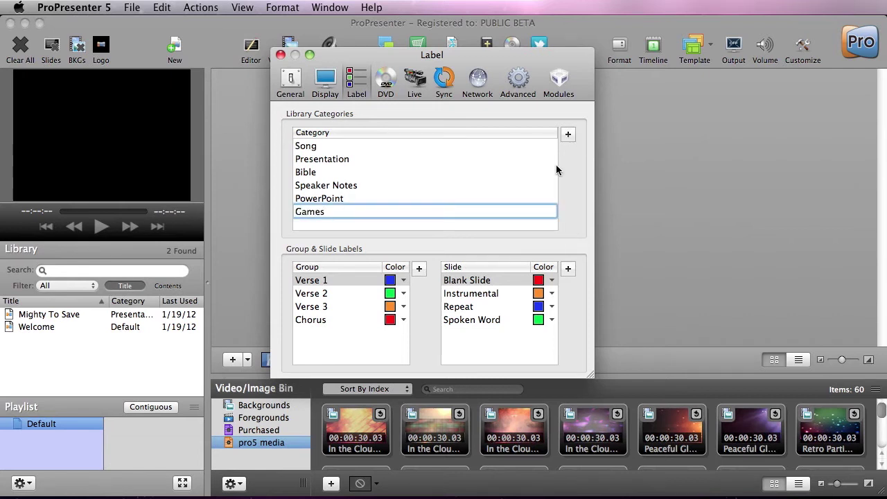
{"action": "key", "text": "Return"}
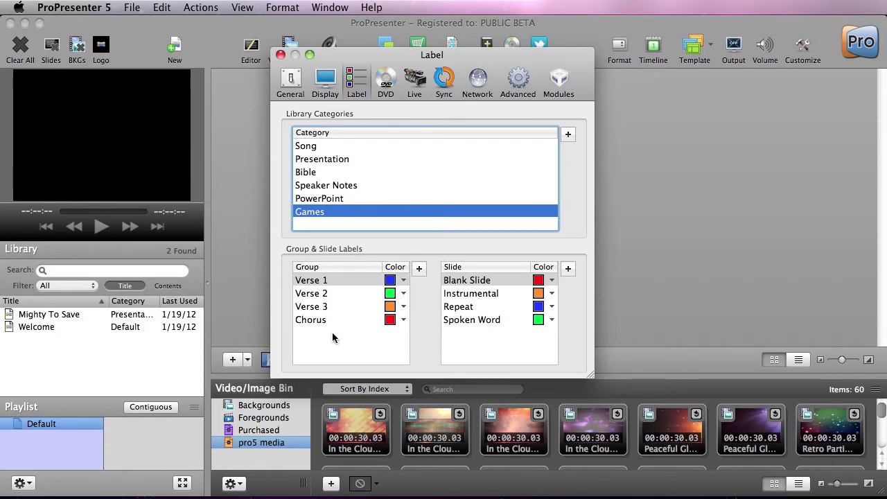
Add a group label named Bridge and set its color to Cyan
{"action": "left_click", "coordinate": [419, 269]}
{"action": "key", "text": "BackSpace"}
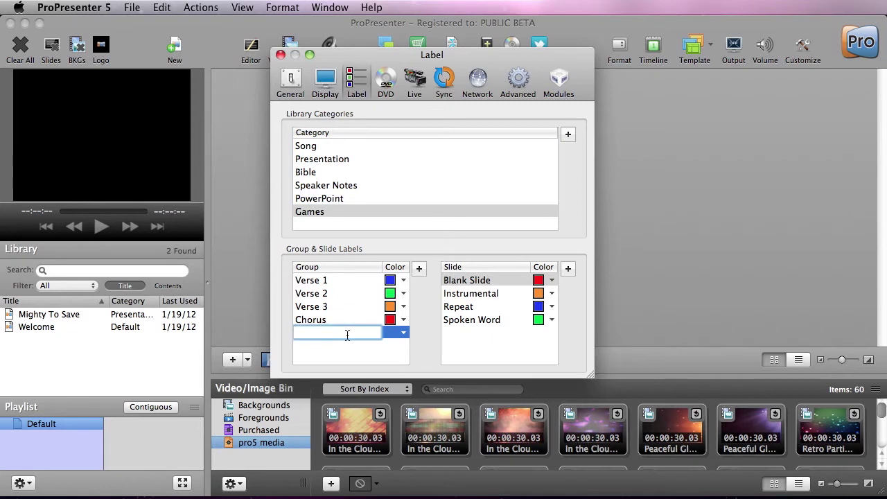
{"action": "type", "text": "Bridge"}
{"action": "left_click", "coordinate": [403, 334]}
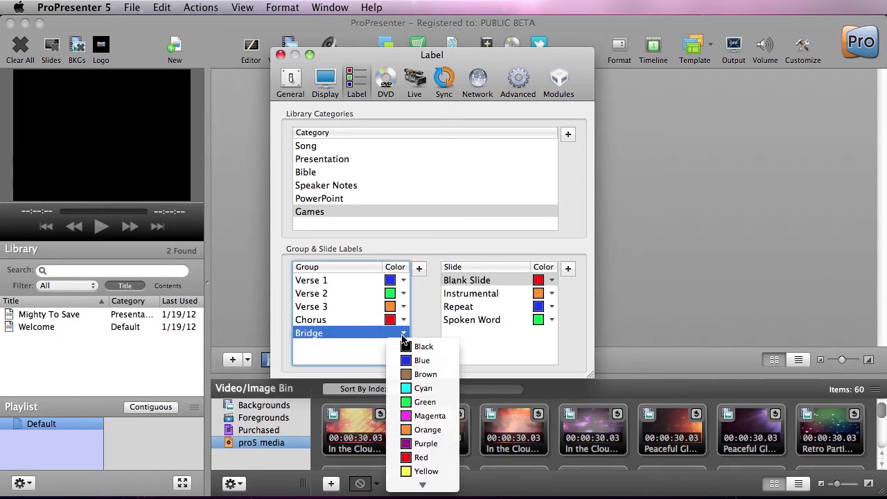
{"action": "left_click", "coordinate": [421, 389]}
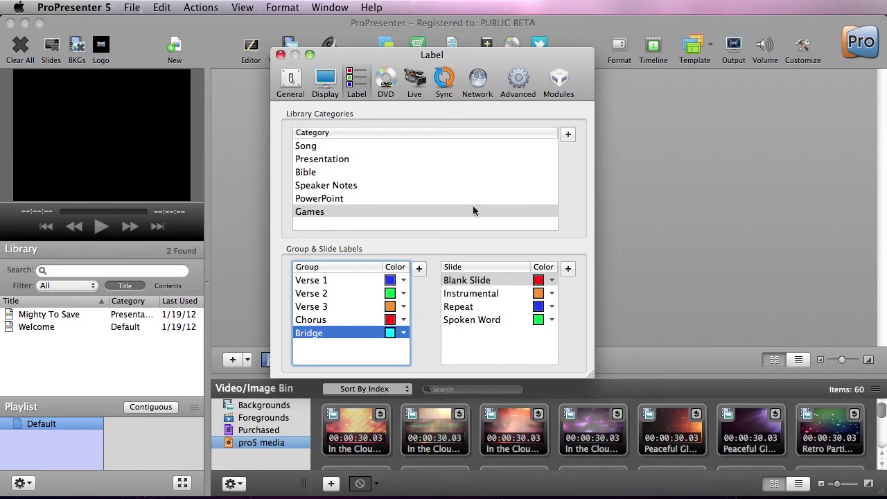
Look through the DVD, live video and sync preferences, including the choices for the live video source
{"action": "left_click", "coordinate": [391, 83]}
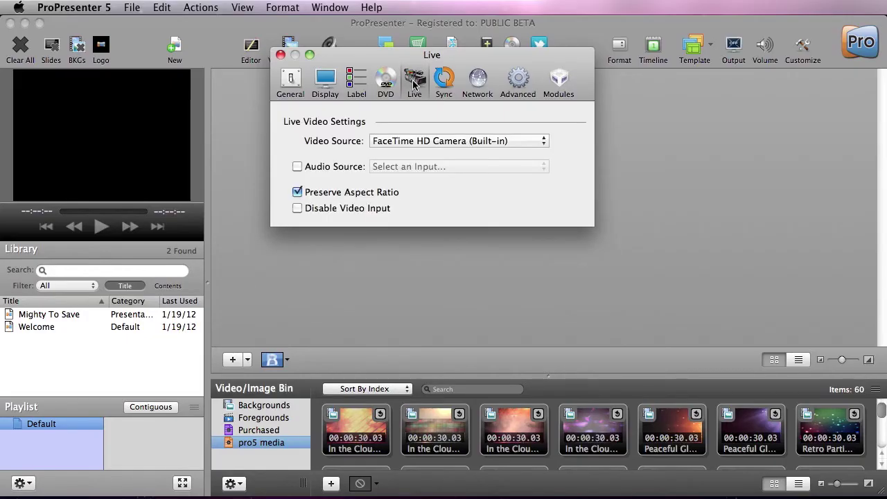
{"action": "left_click", "coordinate": [409, 146]}
{"action": "left_click", "coordinate": [409, 142]}
{"action": "left_click", "coordinate": [447, 84]}
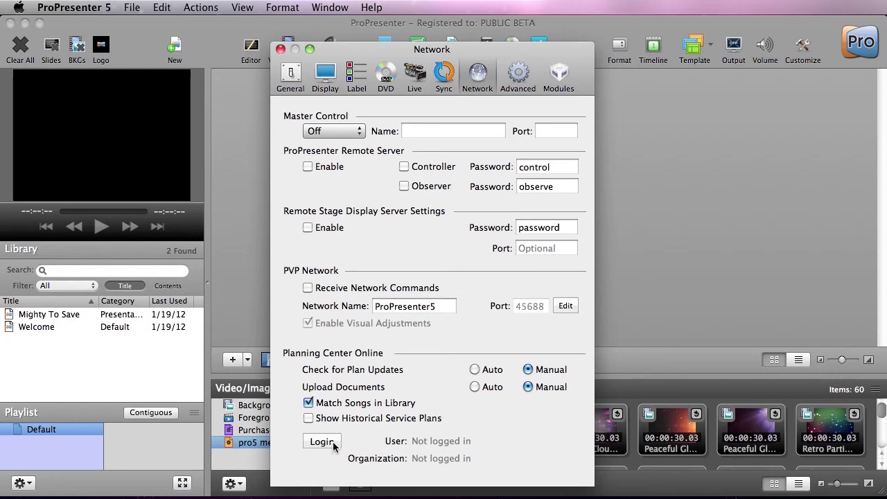
Set the import video/image scale behavior to Scale to Fit for both background and foreground in the advanced preferences
{"action": "left_click", "coordinate": [527, 79]}
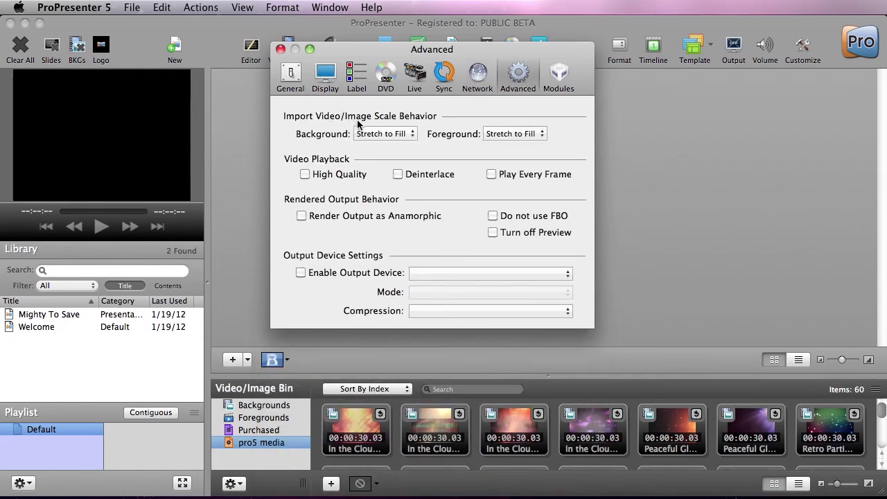
{"action": "left_click", "coordinate": [391, 139]}
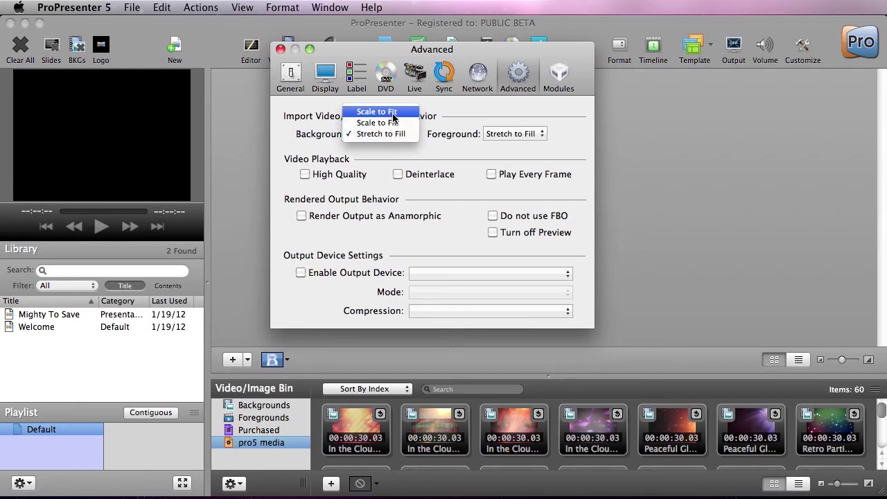
{"action": "left_click", "coordinate": [378, 109]}
{"action": "left_click", "coordinate": [527, 133]}
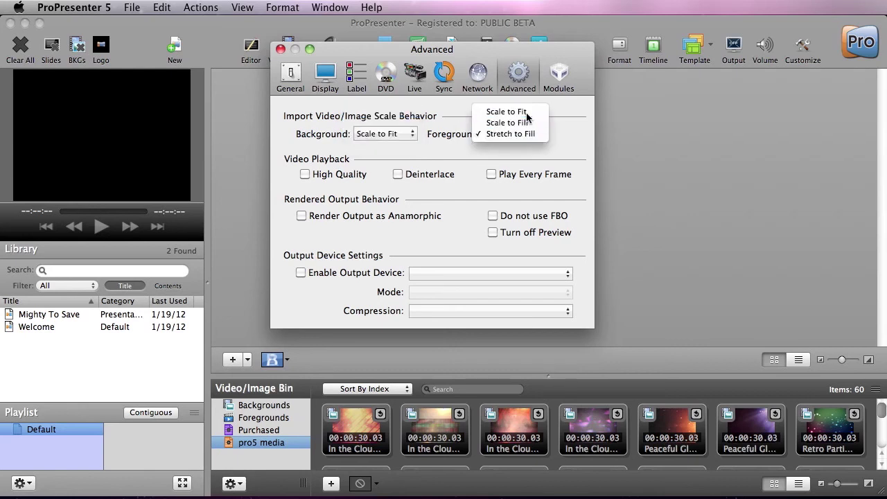
{"action": "left_click", "coordinate": [526, 113]}
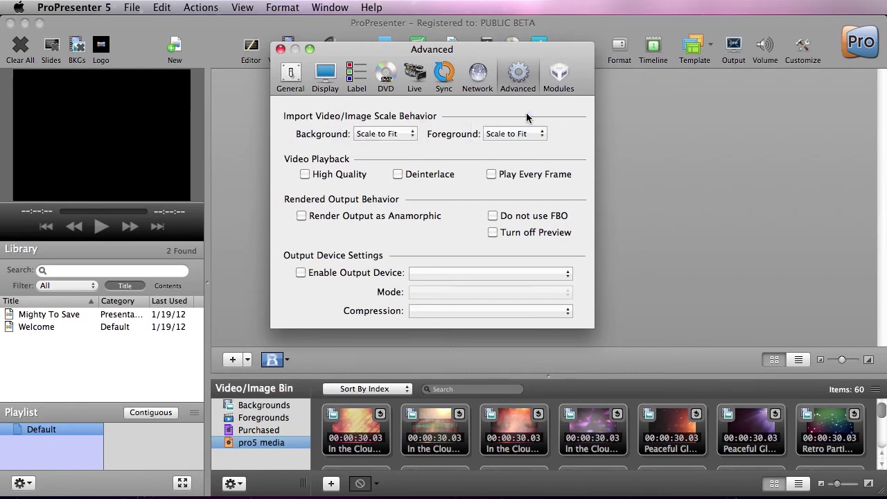
Open the Modules preferences to view the available add-on modules
{"action": "left_click", "coordinate": [563, 76]}
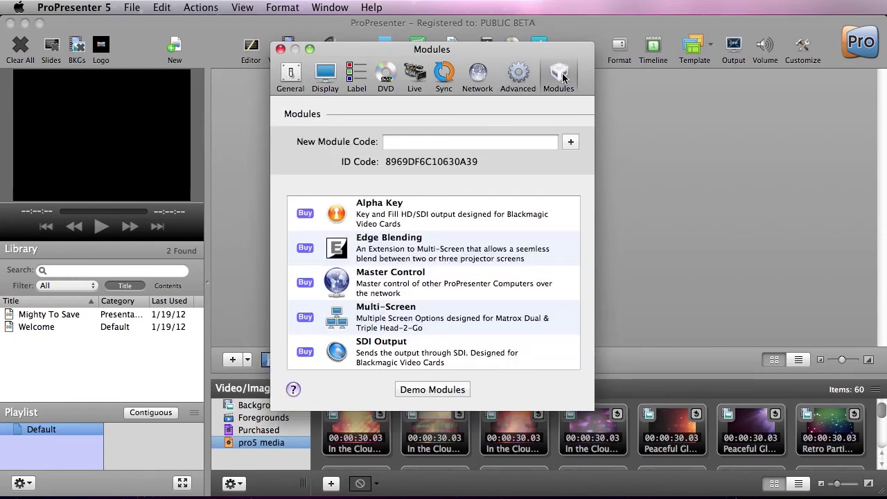